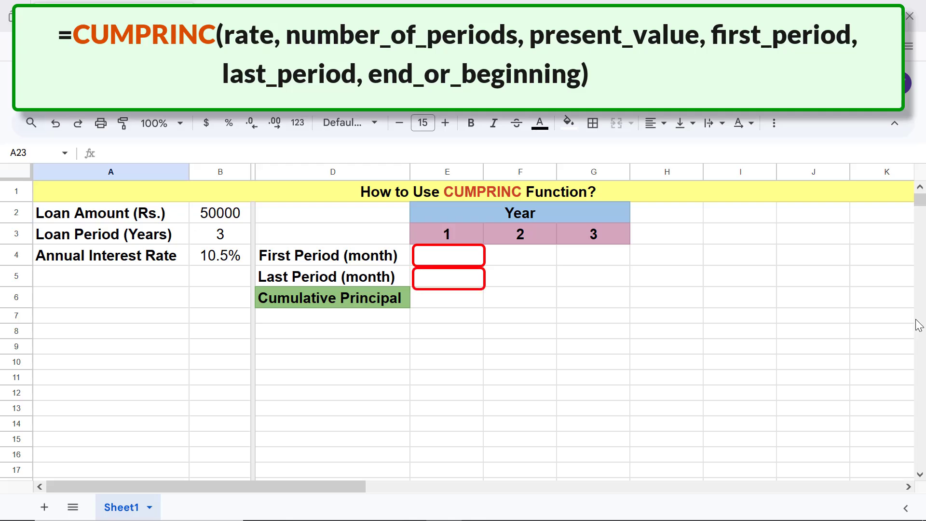
- Enter 1 as the first period in E4 and 12 as the last period in E5 for year 1
click(450, 252)
text(1)
key(Return)
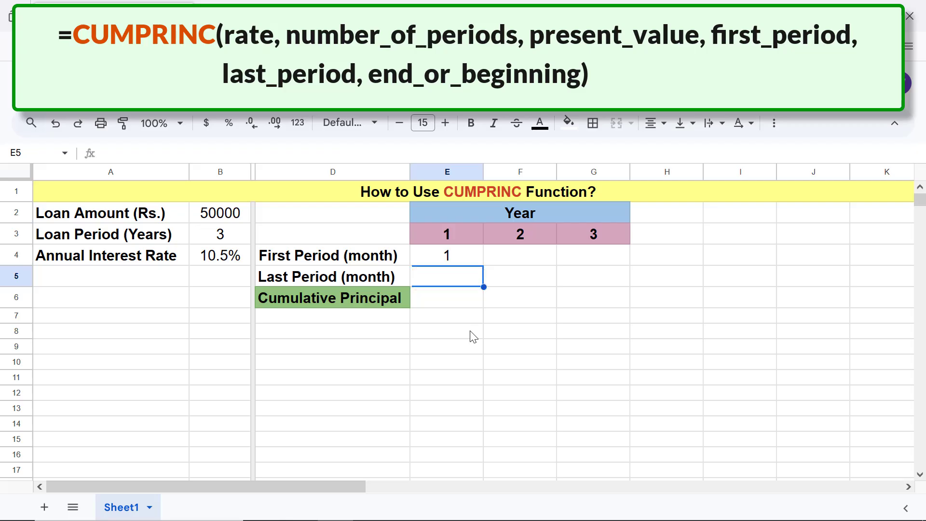
text(12)
key(Return)
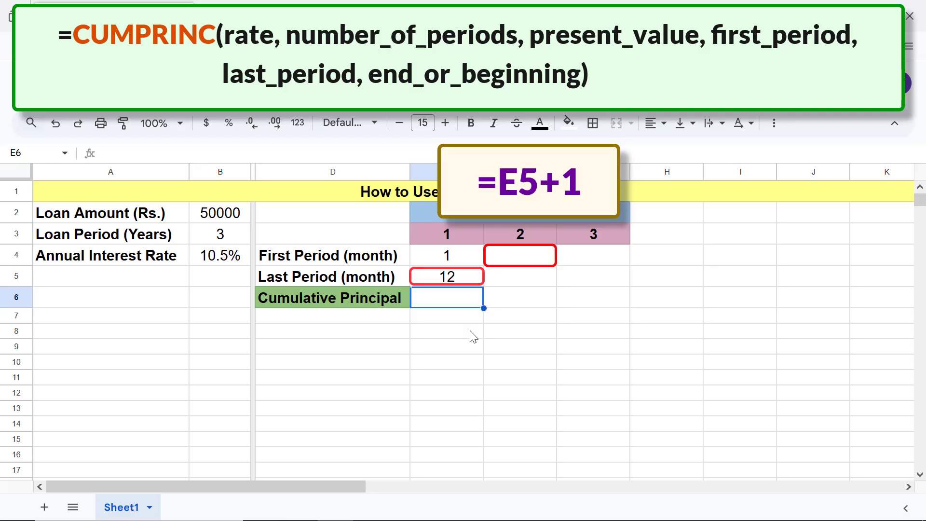
- Calculate year 2's first period in F4 with the formula =E5+1
click(521, 261)
text(=)
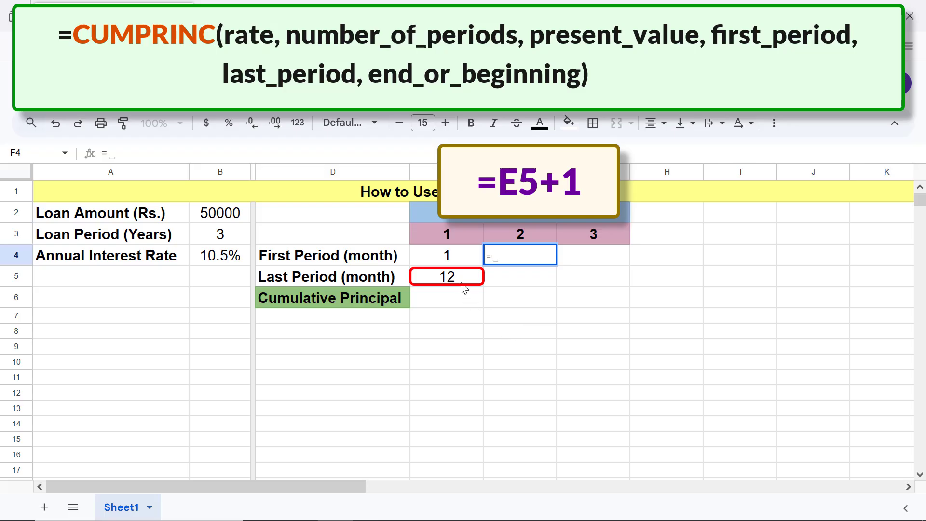
text(E5+1)
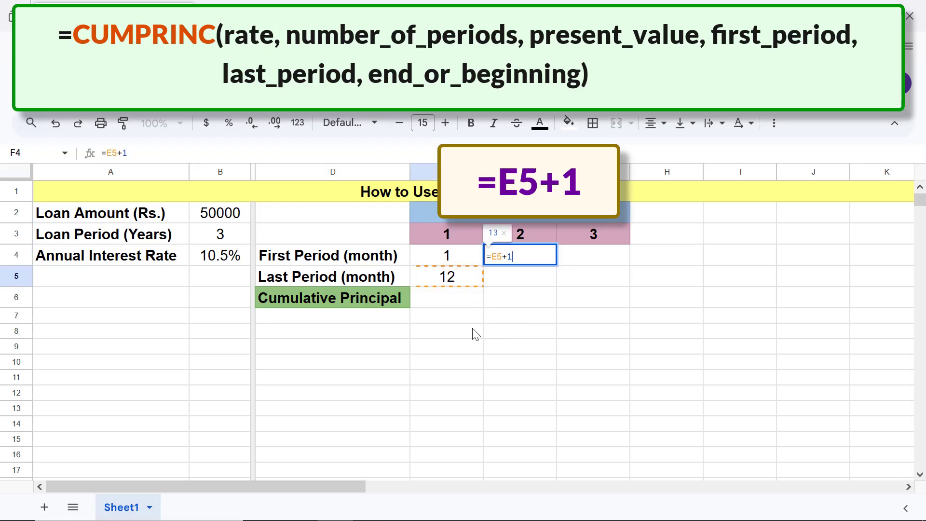
key(Return)
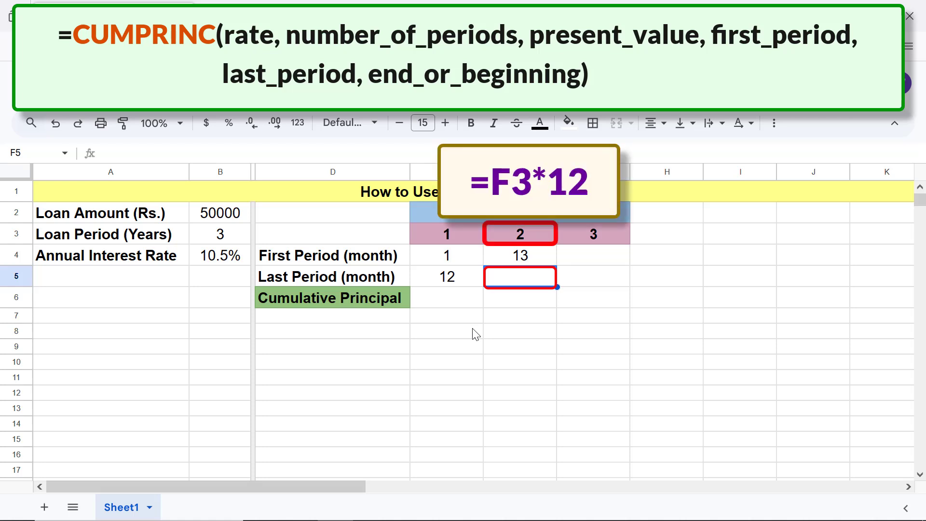
- Calculate year 2's last period in F5 with the formula =F3*12, rejecting the suggested autofill
text(=)
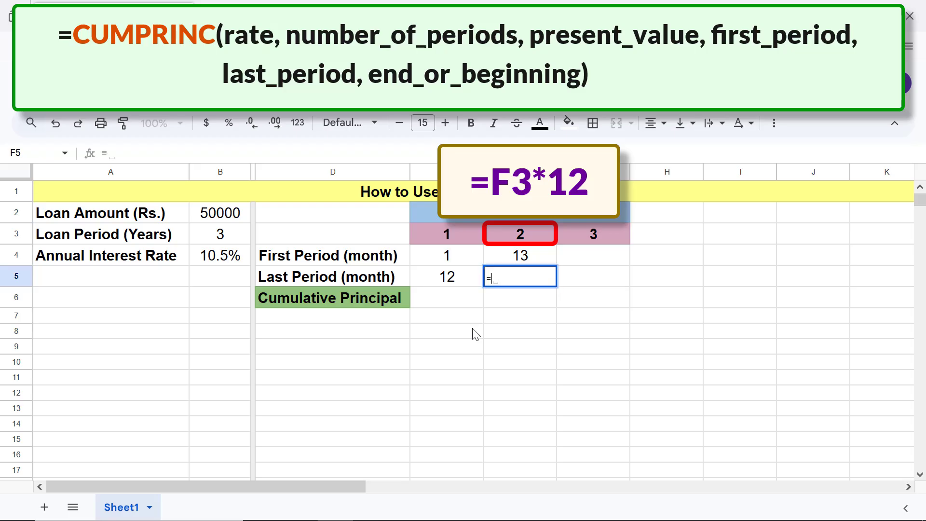
click(519, 236)
text(*12)
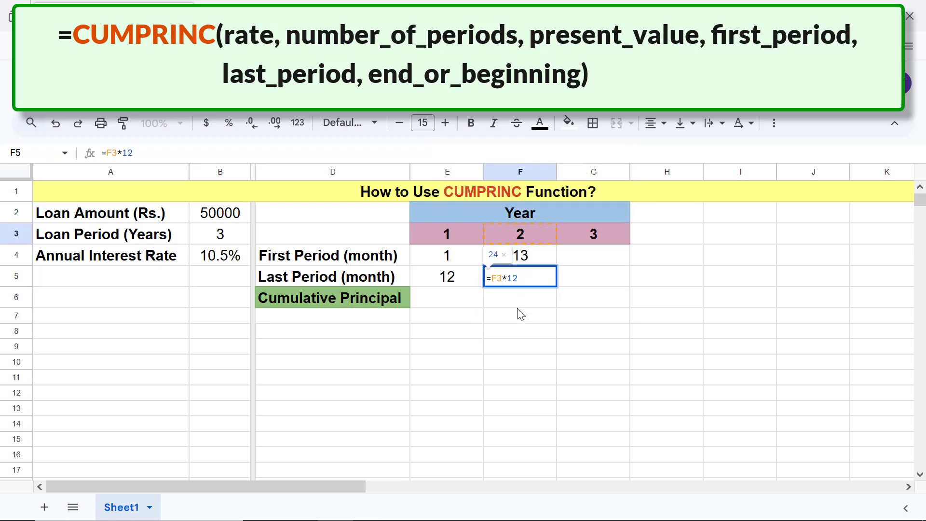
key(Return)
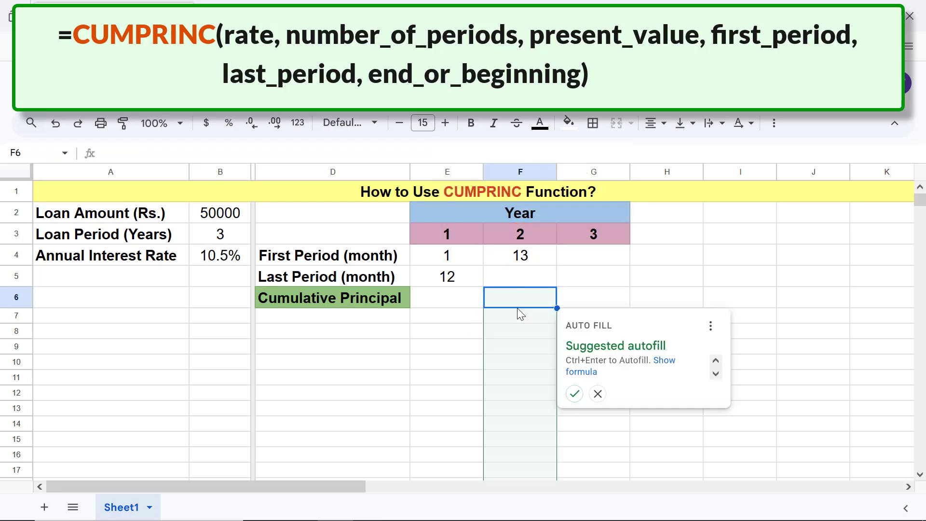
click(598, 394)
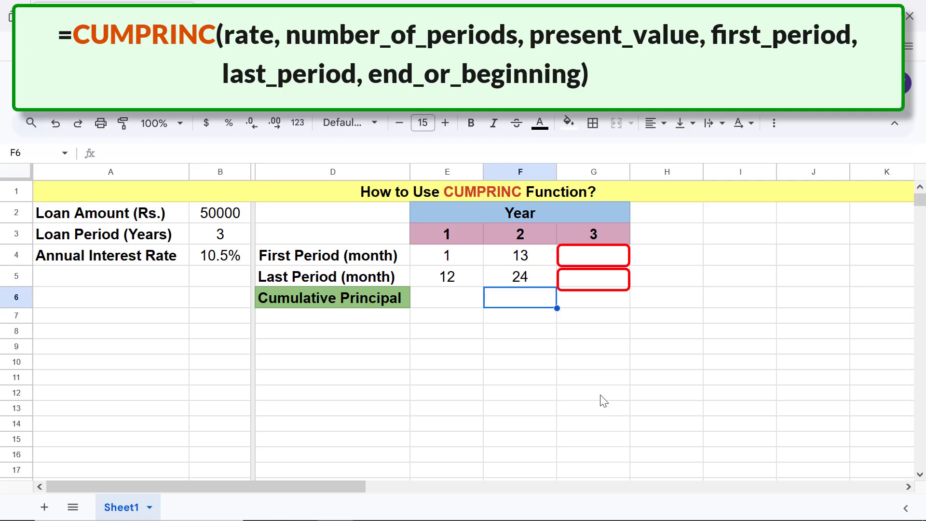
- Fill the first and last period formulas from F4:F5 across to year 3 in G4:G5
key(Up)
key(Up)
shift+click(542, 283)
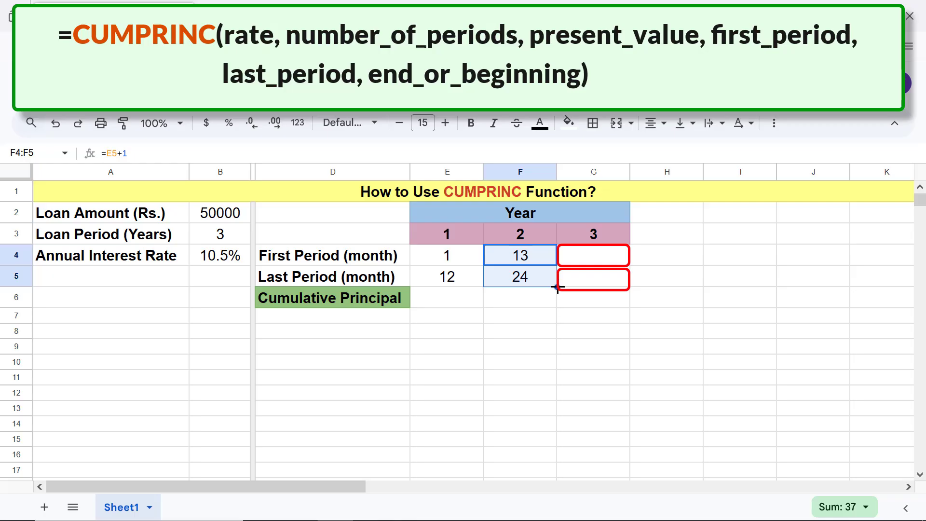
drag(557, 288, 574, 286)
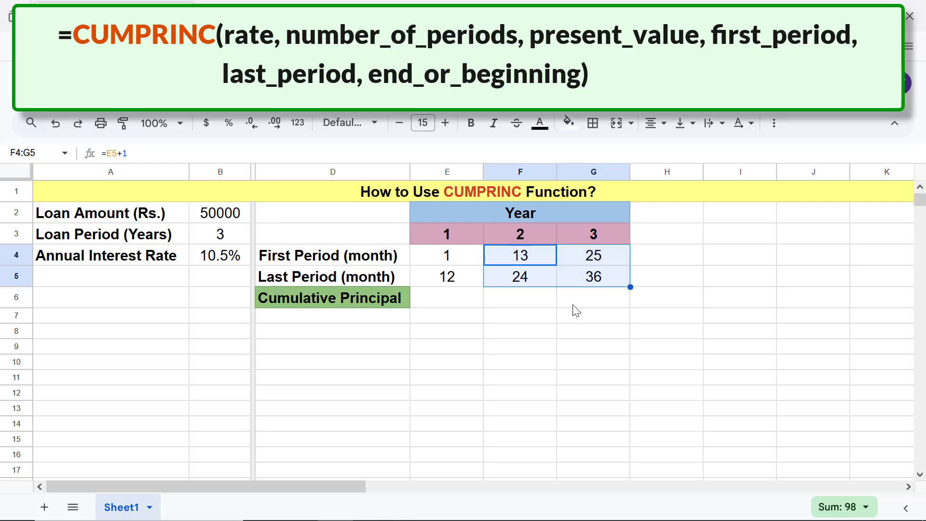
click(574, 304)
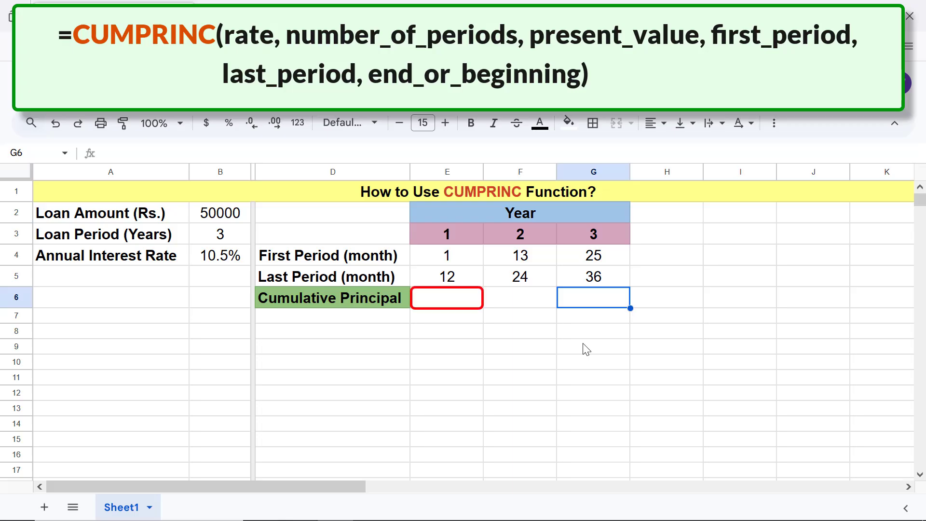
- Begin a CUMPRINC formula in E6 with B4/12 as the rate and B3*12 as the number of periods
click(471, 299)
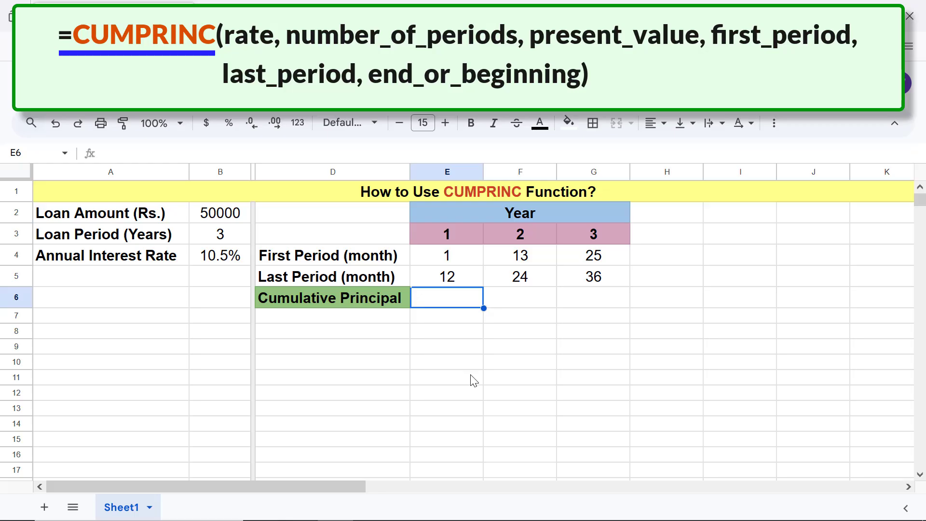
text(=)
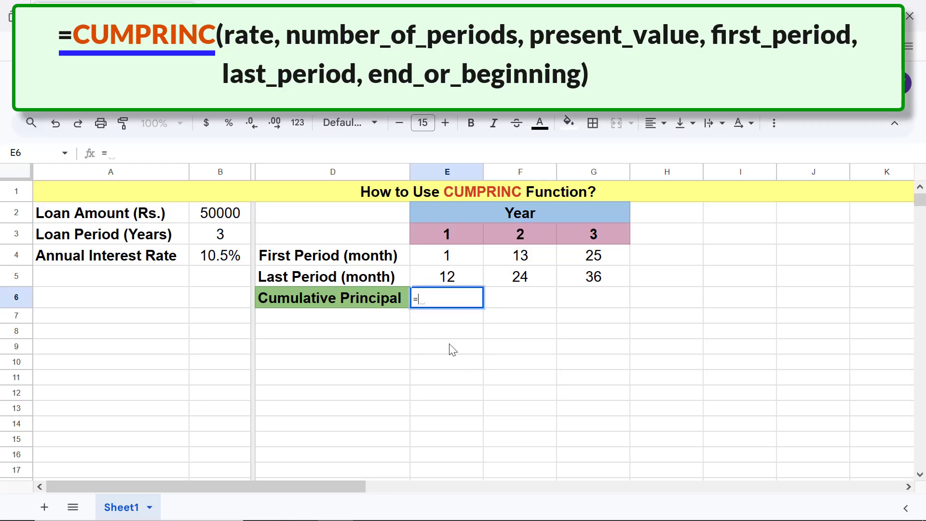
text(cump)
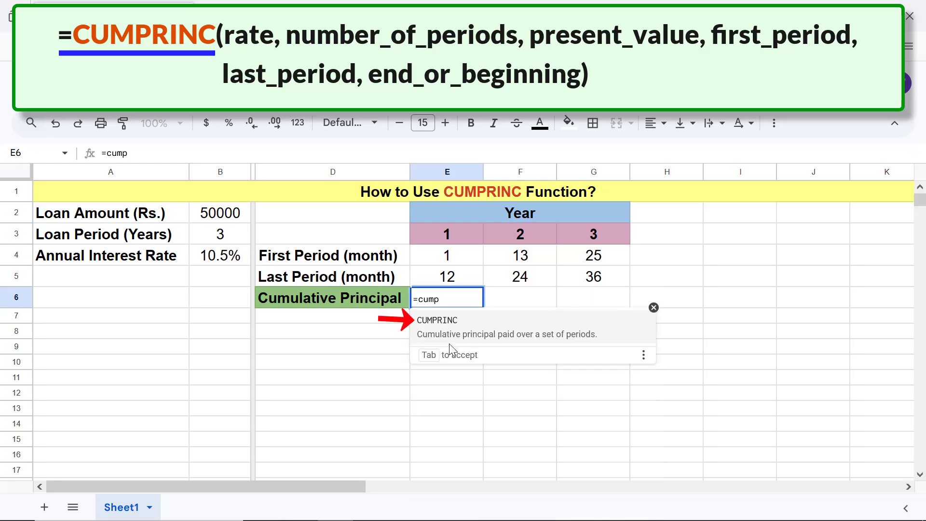
click(428, 318)
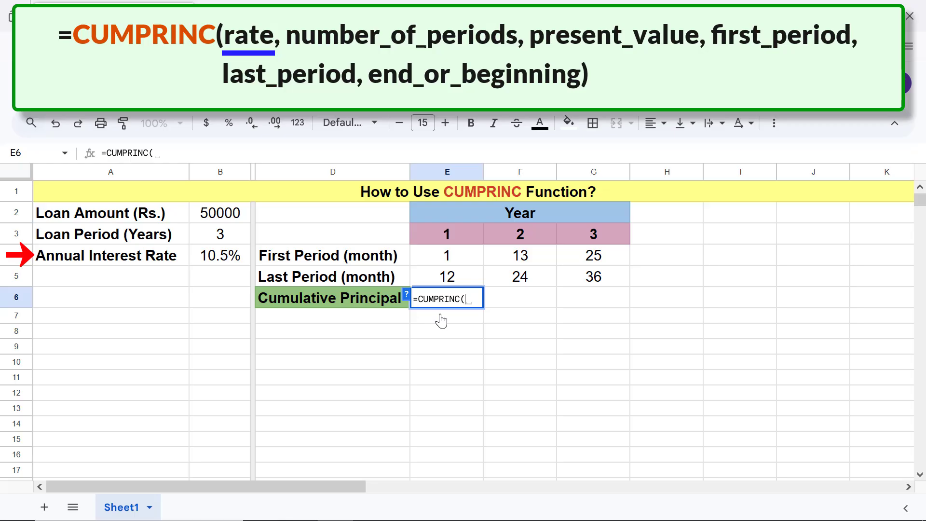
click(229, 256)
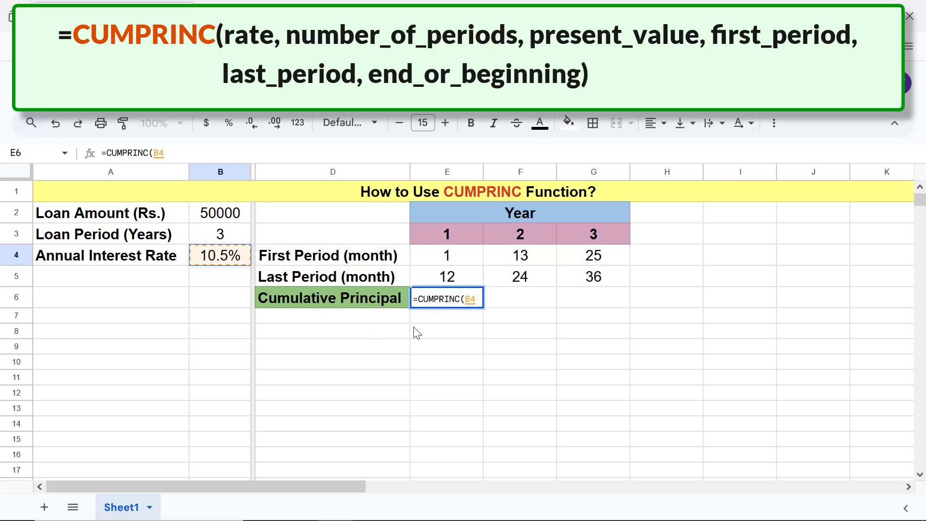
text(/12,)
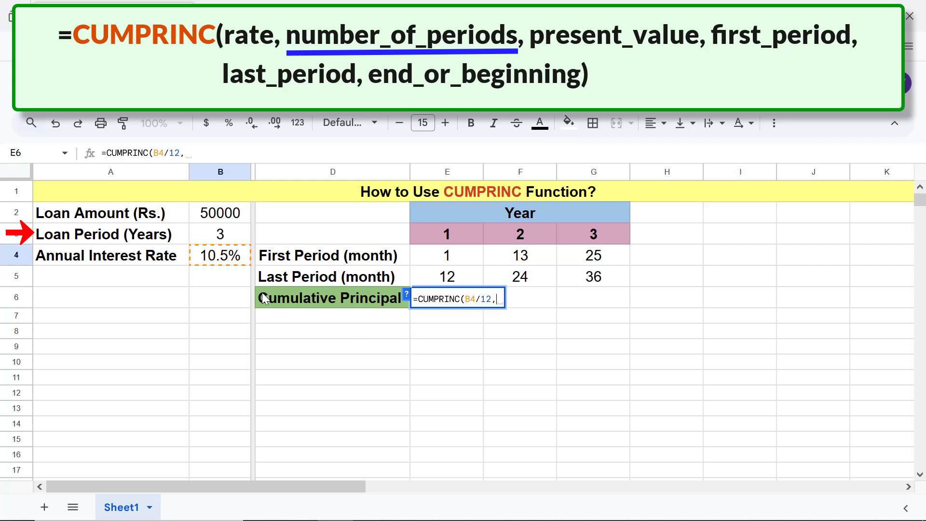
click(230, 237)
text(*)
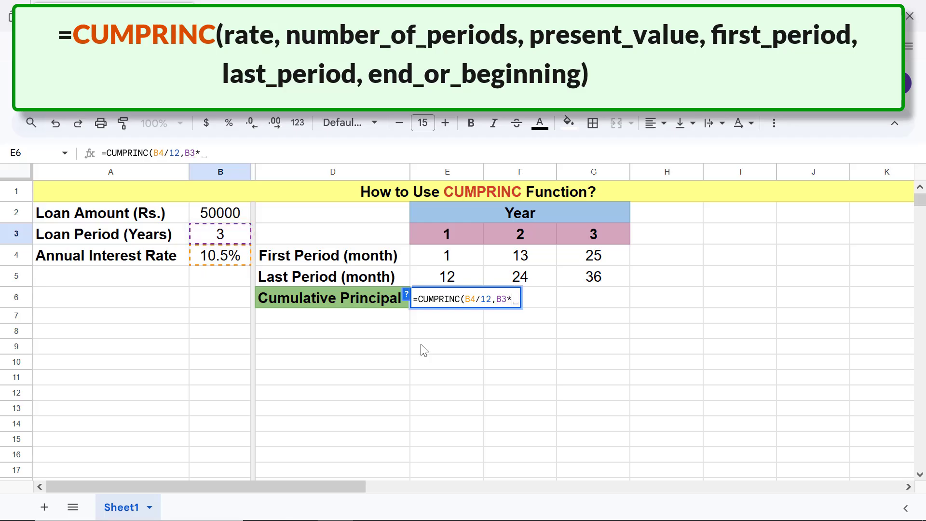
text(12,)
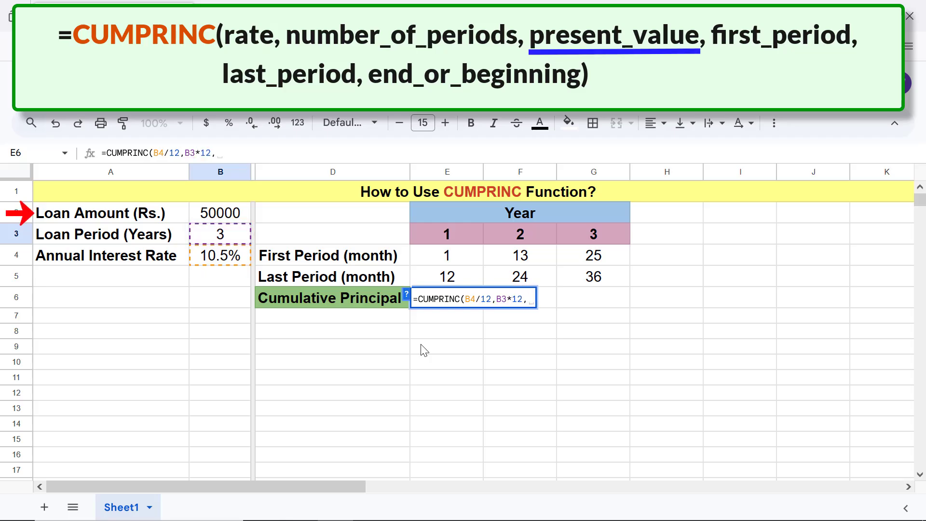
- Complete the CUMPRINC formula in E6 with present value B2, first period E4, last period E5 and 0 for end_or_beginning
click(223, 218)
text(,)
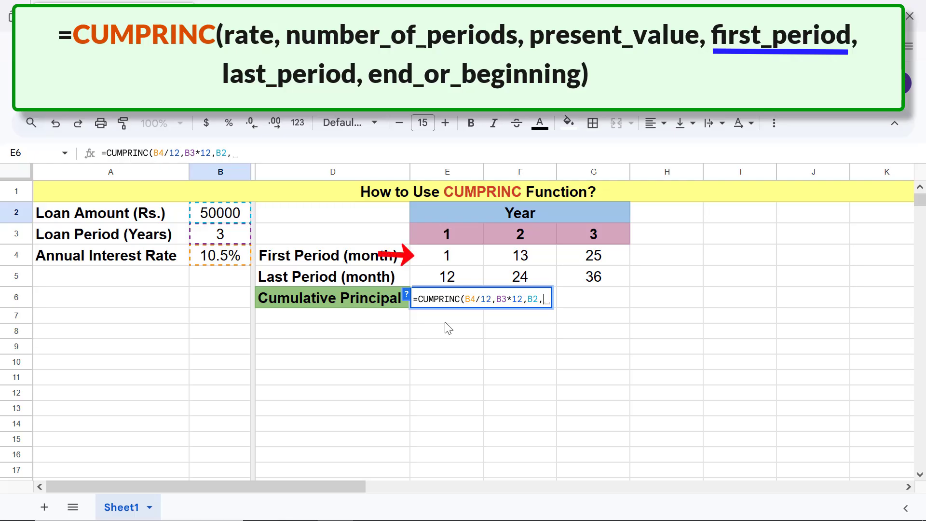
click(461, 258)
text(,)
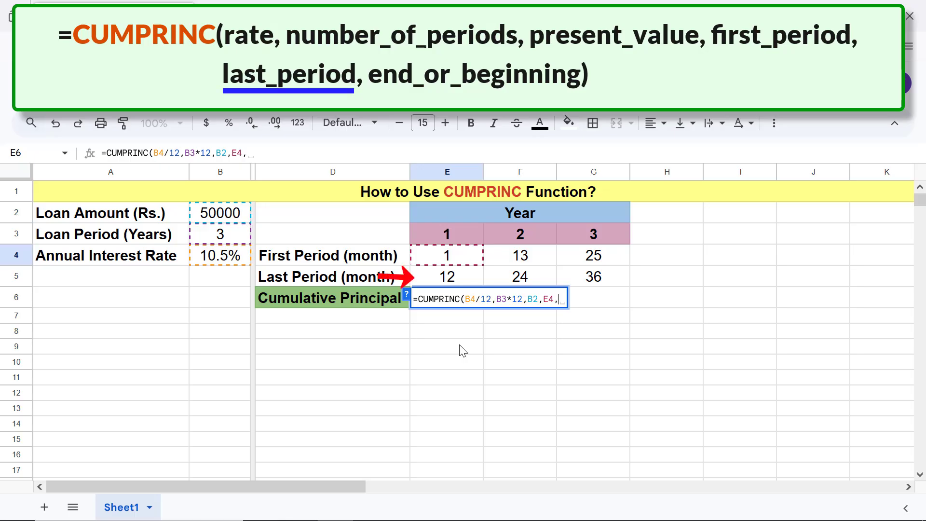
click(456, 280)
text(,)
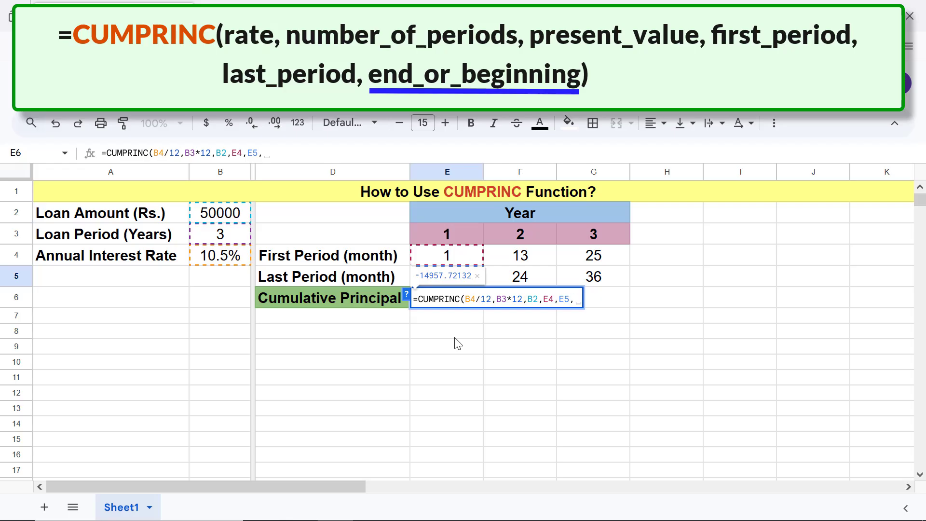
text(0)
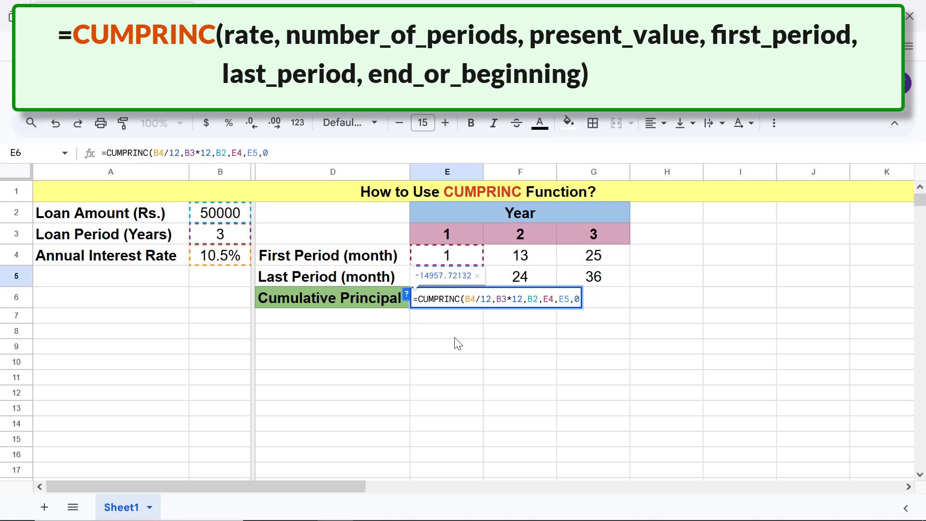
text())
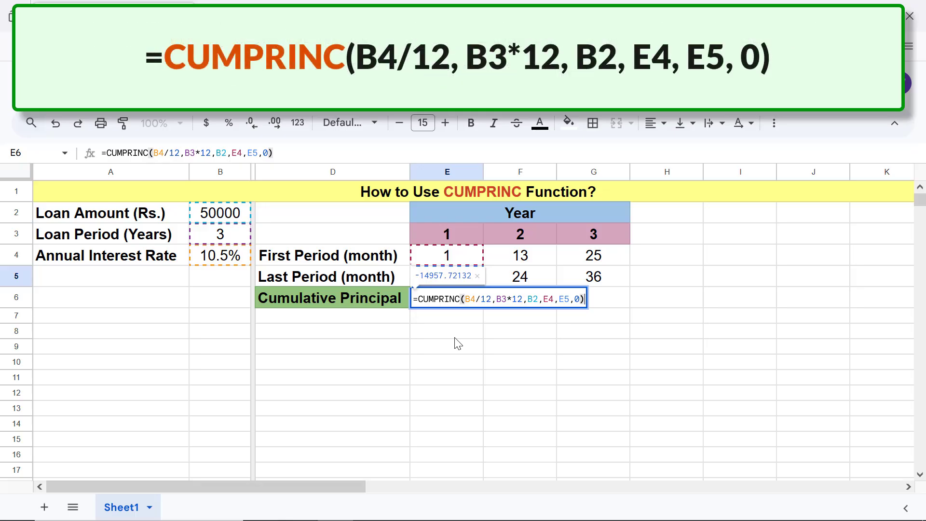
key(Return)
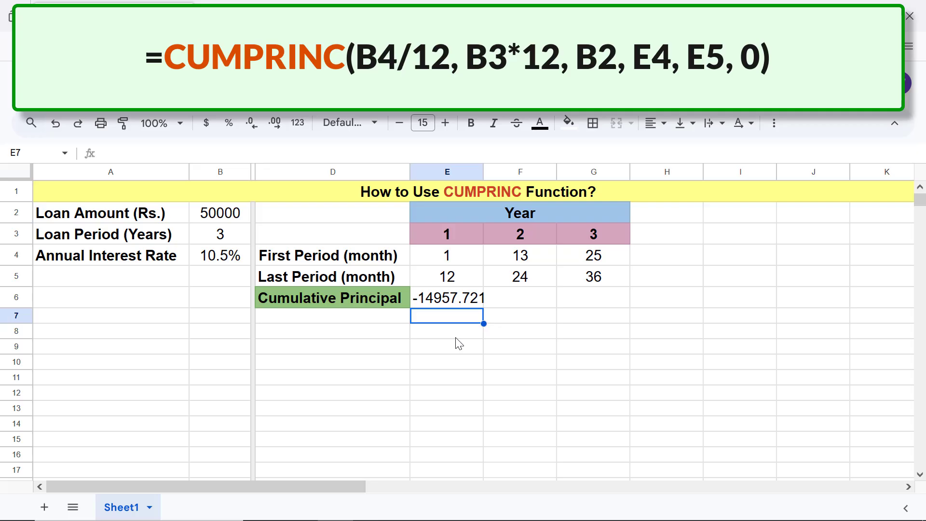
- Make the rate, loan period and loan amount references in E6's formula absolute as $B$4, $B$3 and $B$2
key(Up)
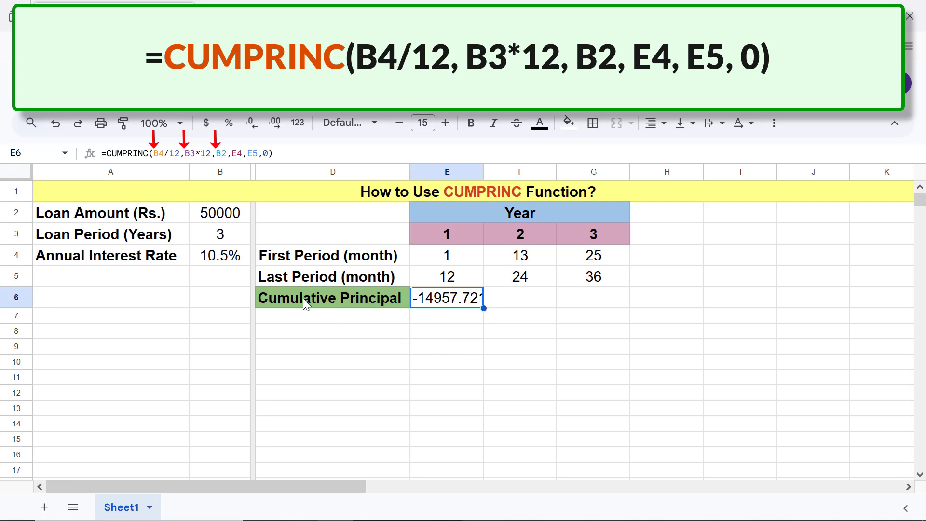
key(F2)
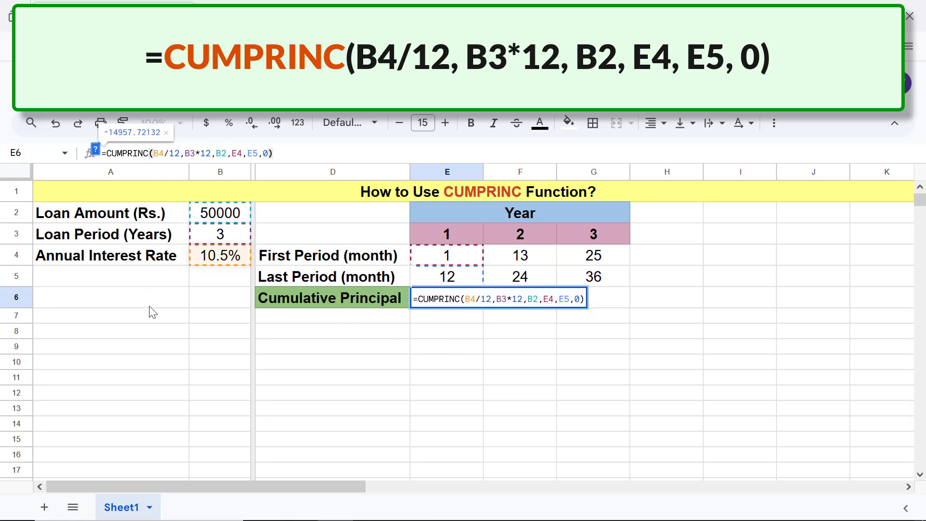
key(F4)
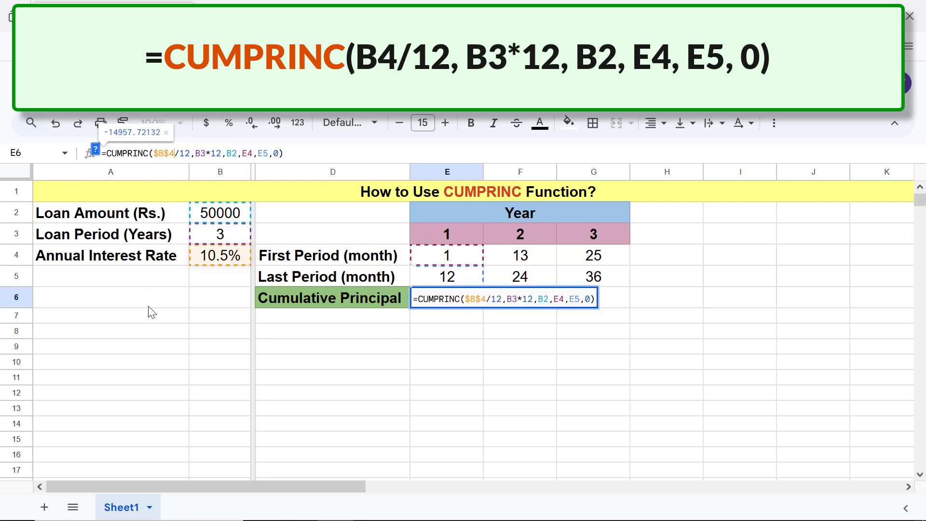
click(197, 154)
key(F4)
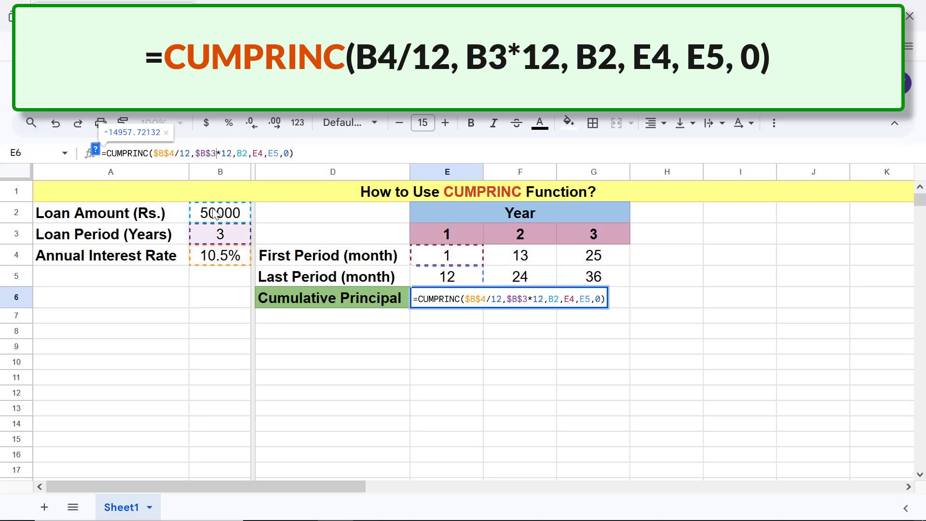
click(240, 153)
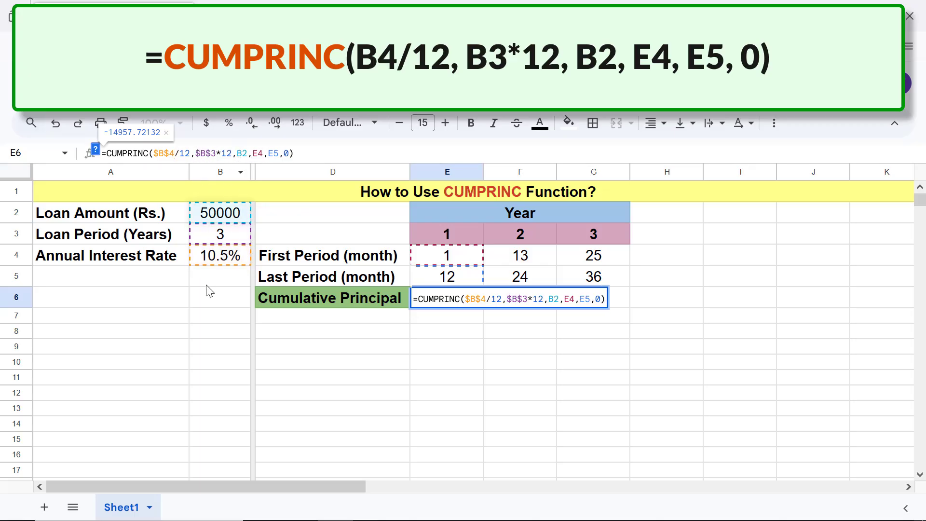
key(F4)
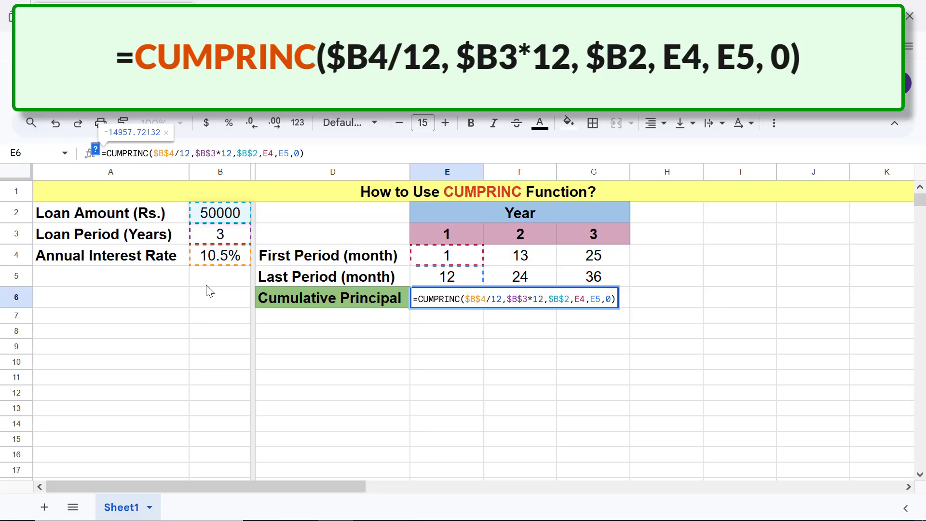
key(Return)
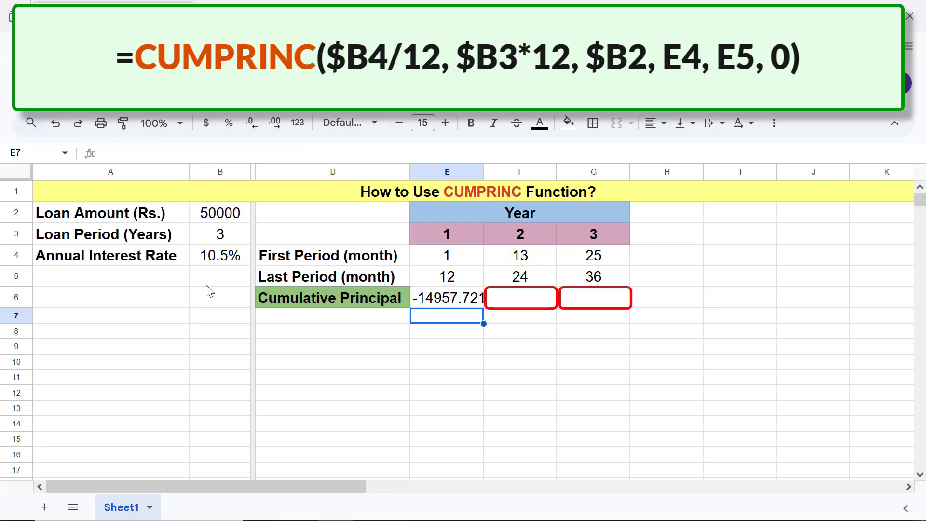
- Fill the Cumulative Principal formula from E6 across to F6:G6 for years 2 and 3
click(442, 304)
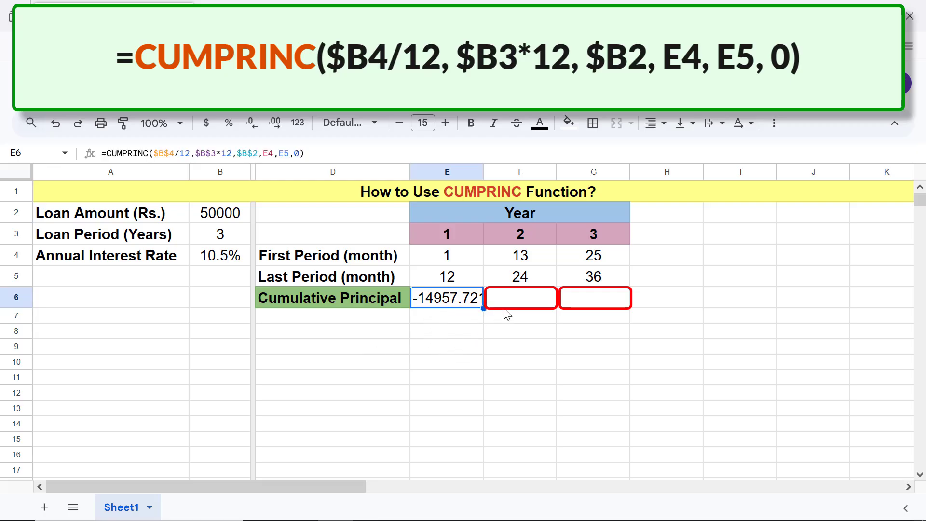
drag(484, 308, 558, 322)
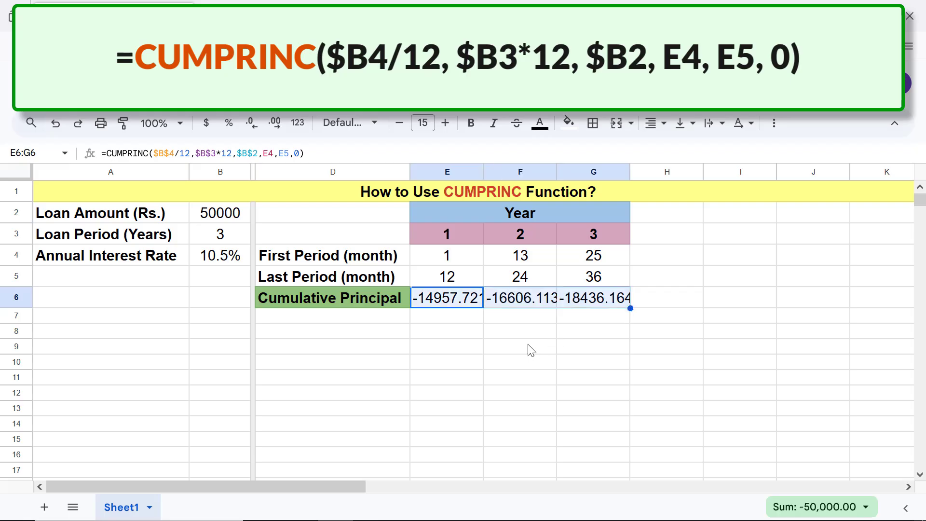
click(459, 316)
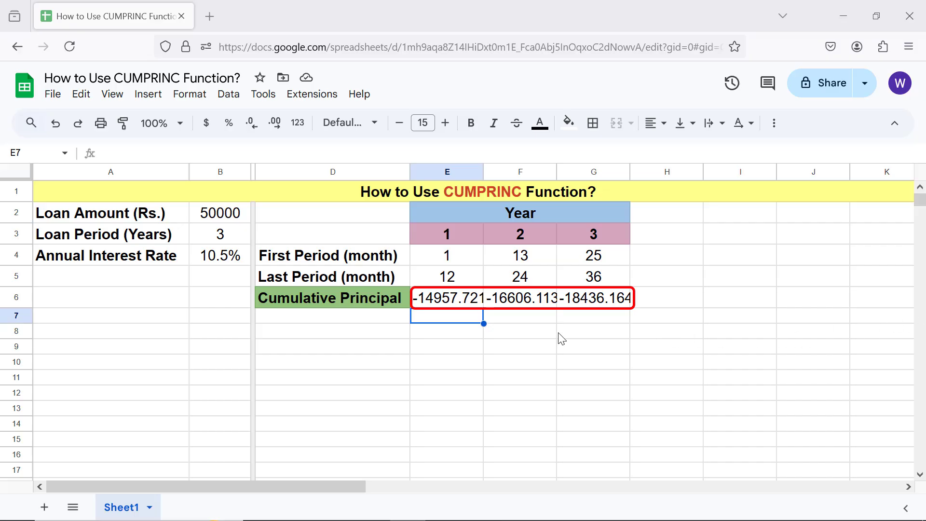
- Select the yearly cumulative principal values in E6:G6 and check their sum against the loan amount
click(475, 302)
shift+click(600, 302)
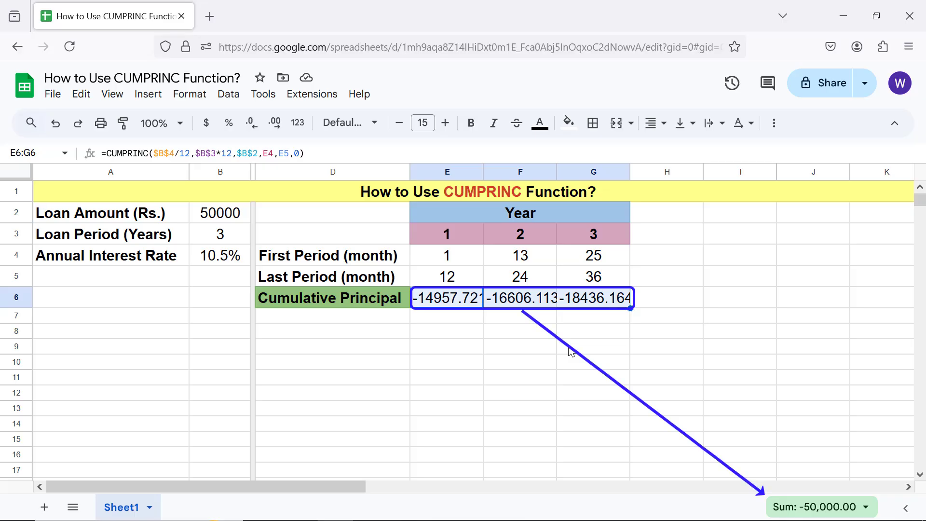
click(453, 319)
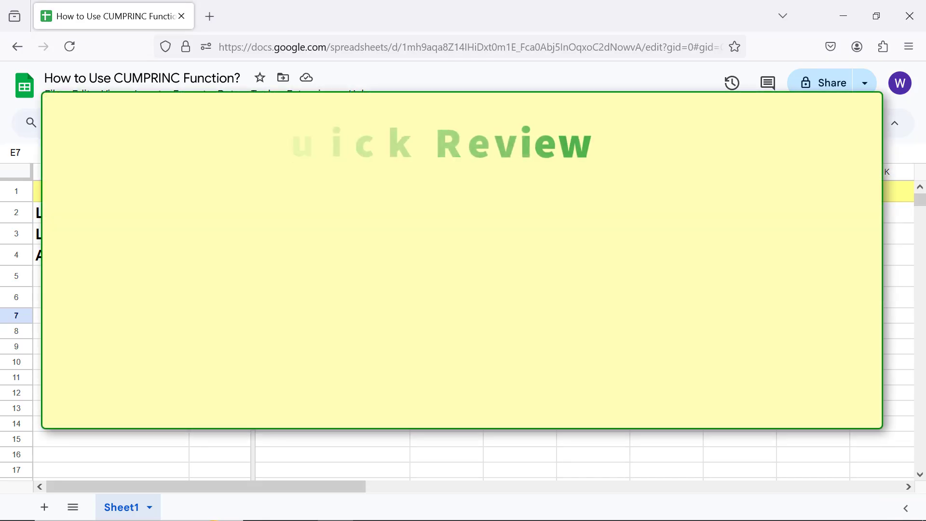